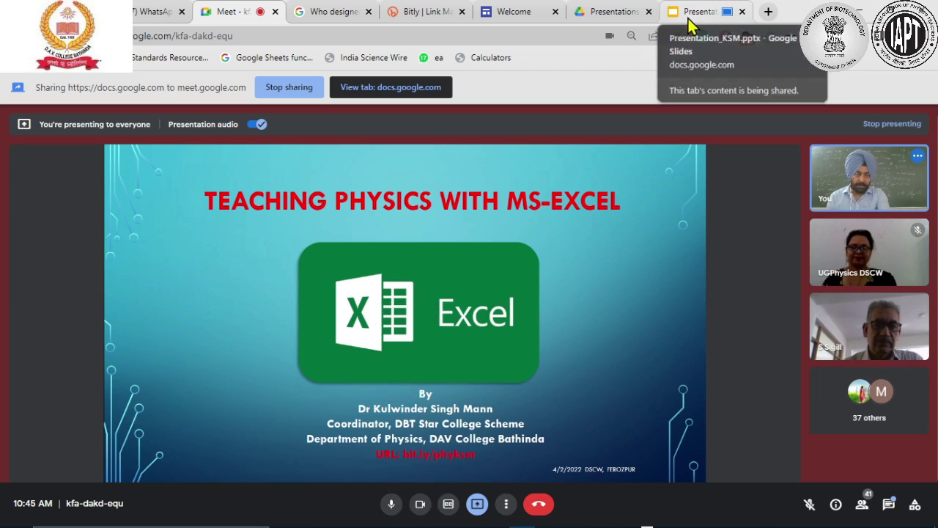
Switch to the Presentation_KSM.pptx tab showing the 'Teaching Physics with MS-Excel' title slide.
left_click(690, 21)
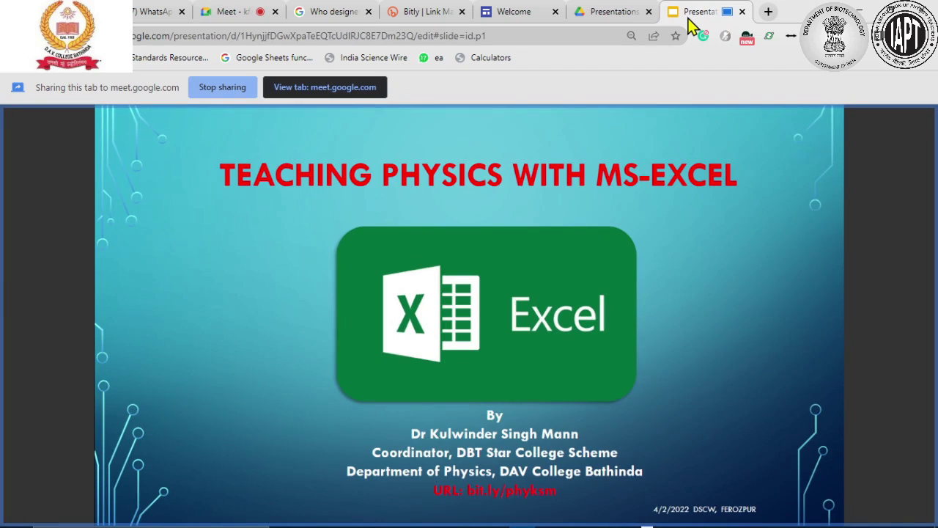
Advance from the title slide through AIM to the 'WHY ?' slide on MS-Excel's advantages.
key("Right")
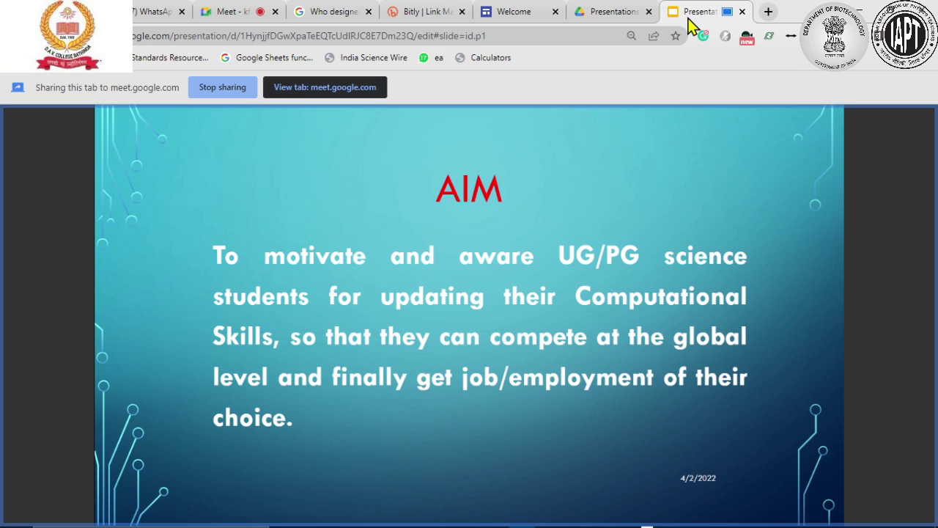
key("Right")
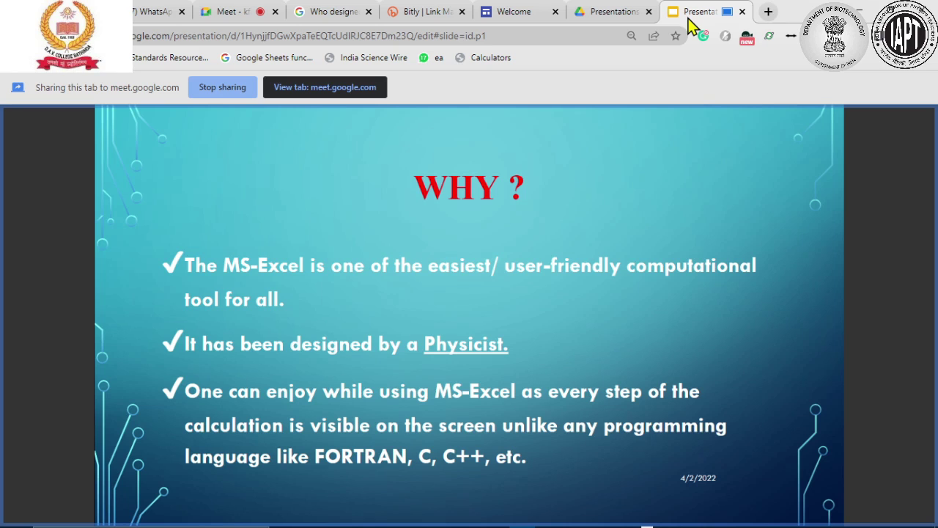
Advance to the 'Probability Experiment with MS Excel – Tossing of Coins & Dice' title slide.
key("Right")
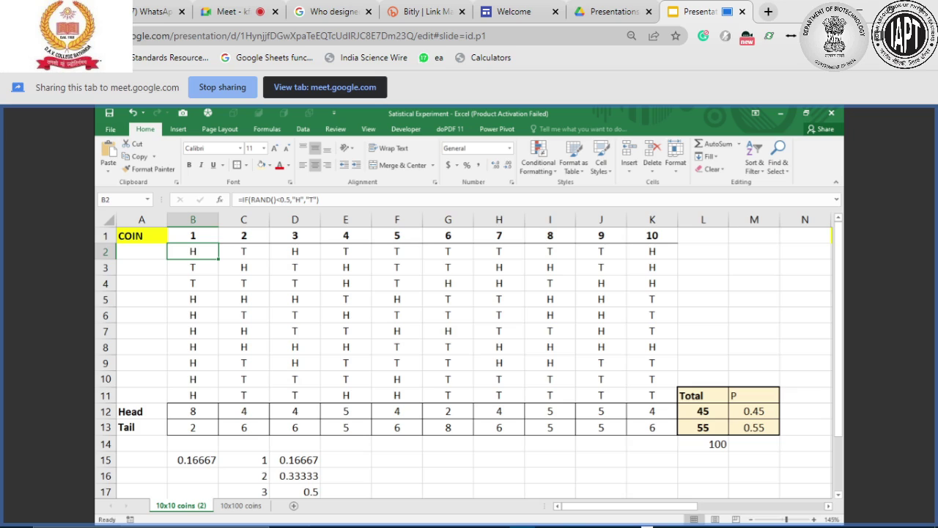
left_click(193, 412)
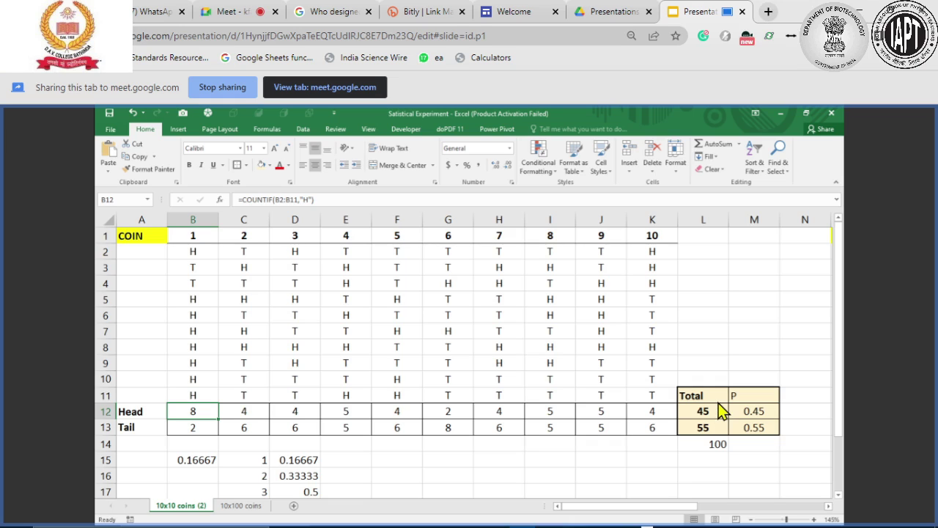
key("Down")
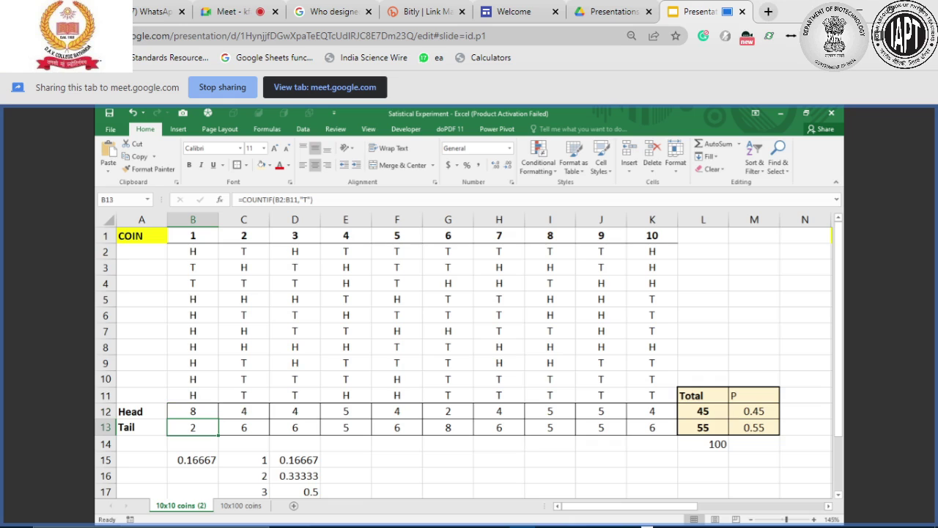
left_click(703, 411)
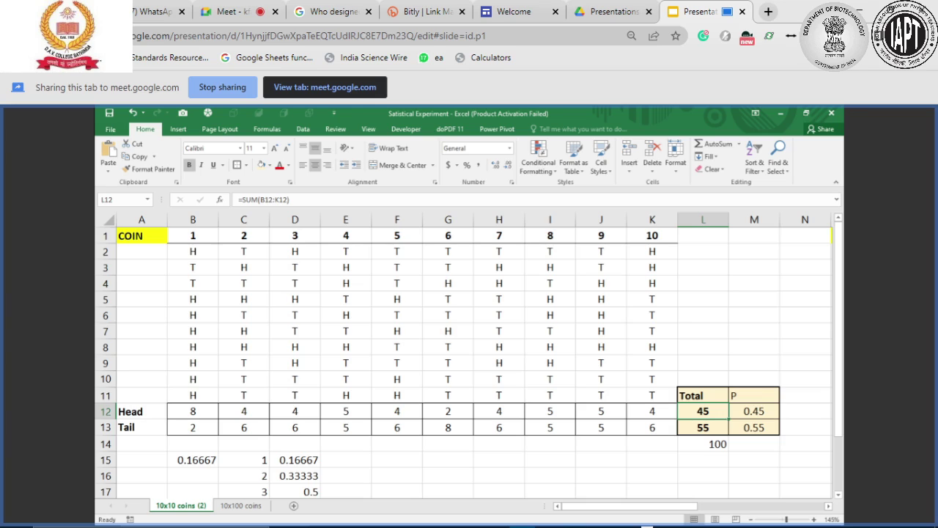
Check the =L12/L14 heads probability, then the RANDBETWEEN(1,6) roll formulas in P2 and R2.
key("Right")
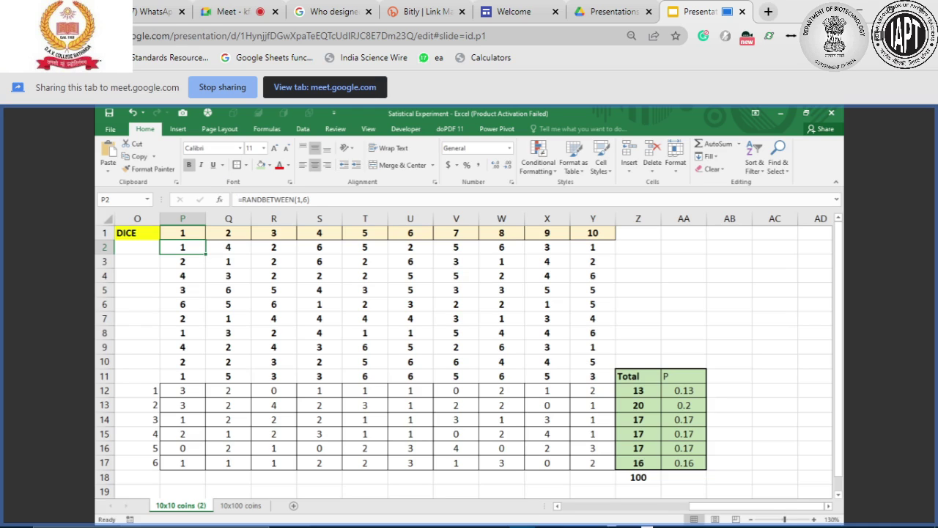
left_click(273, 247)
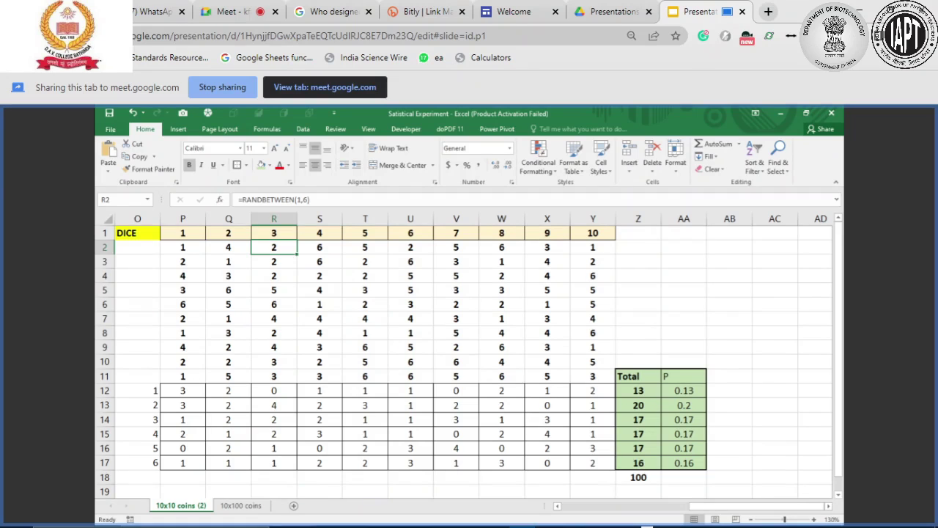
left_click(183, 247)
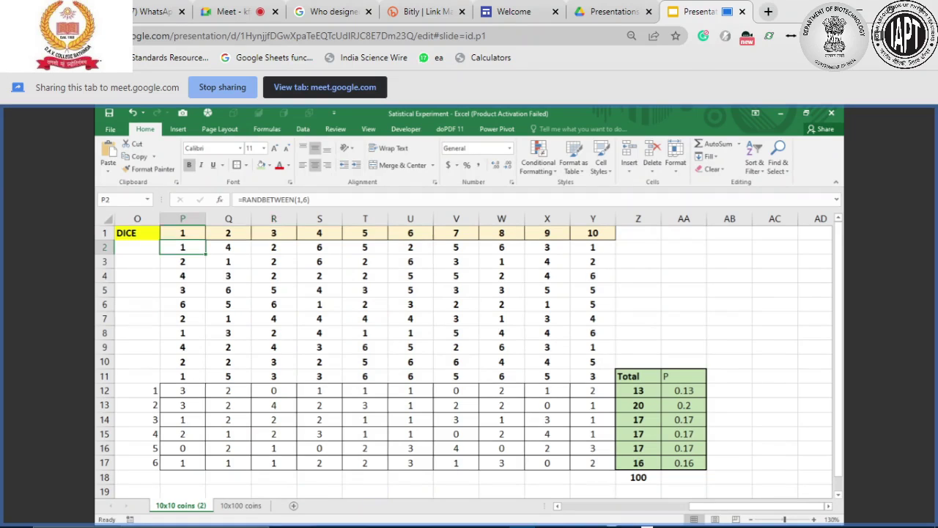
left_click(273, 247)
left_click(182, 247)
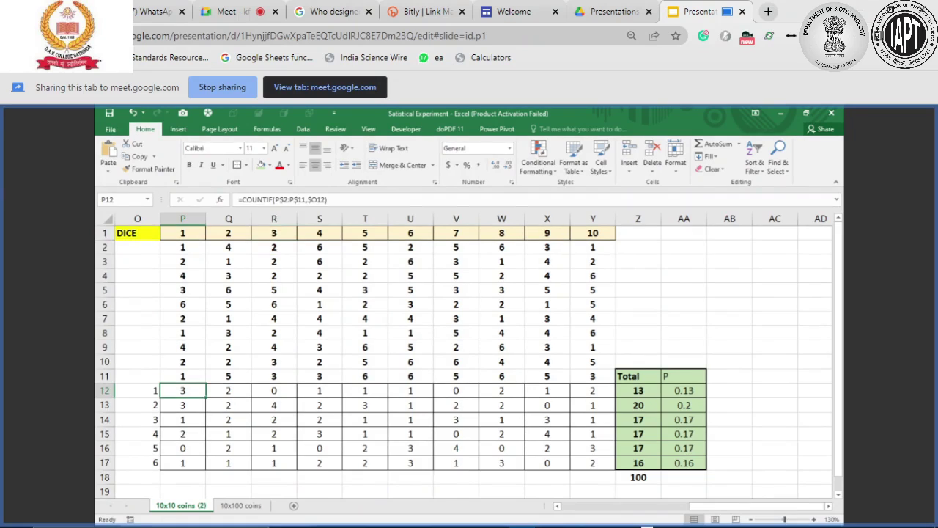
left_click(273, 247)
left_click(183, 390)
left_click(183, 419)
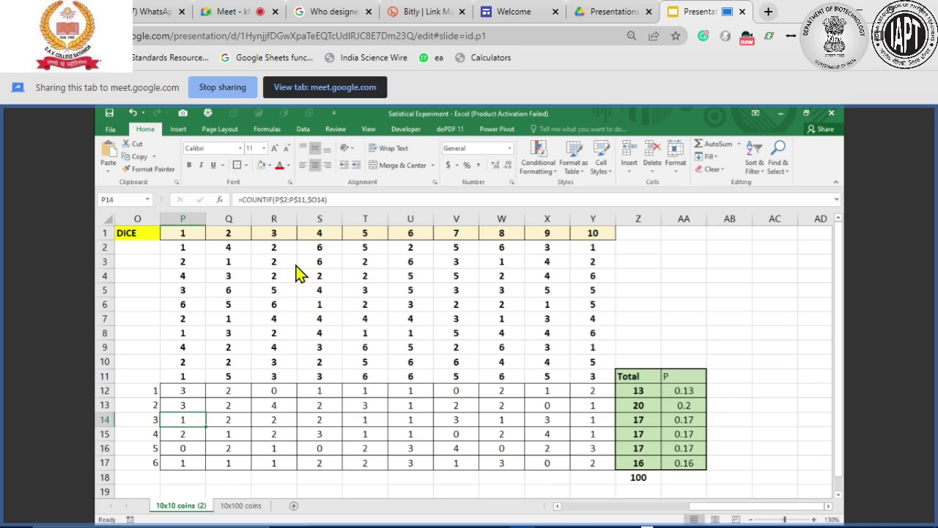
key("ctrl+Right")
key("Right")
key("Up")
key("Up")
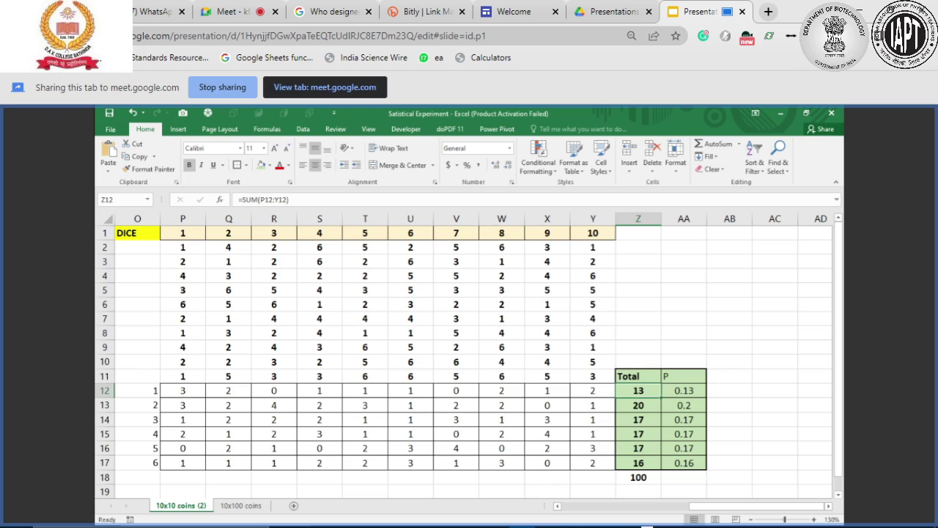
Check the face-2 total, then switch to the 10x100 coins sheet (520 heads, 480 tails).
left_click(638, 405)
key("ctrl+Page_Down")
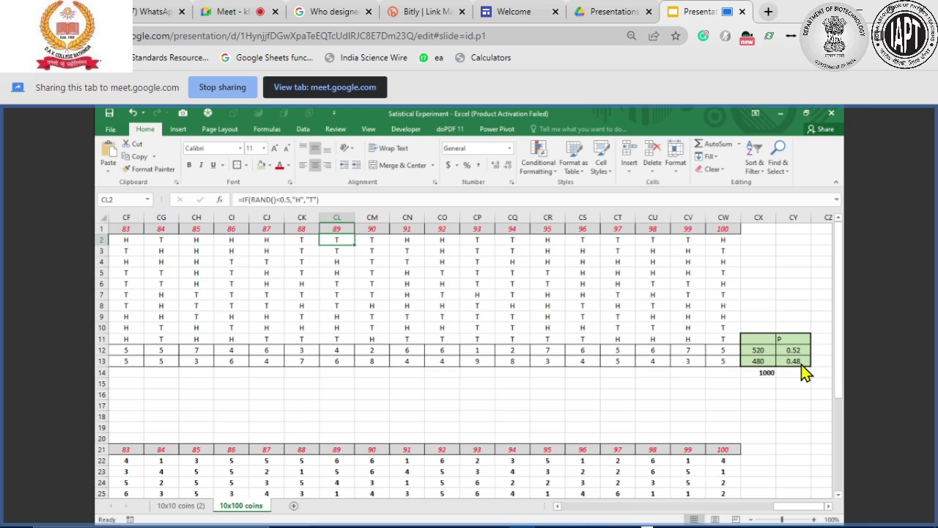
Return to the 10x10 coins (2) sheet and review the COUNTIF and =SUM(P13:Y13) cells.
key("ctrl+Page_Up")
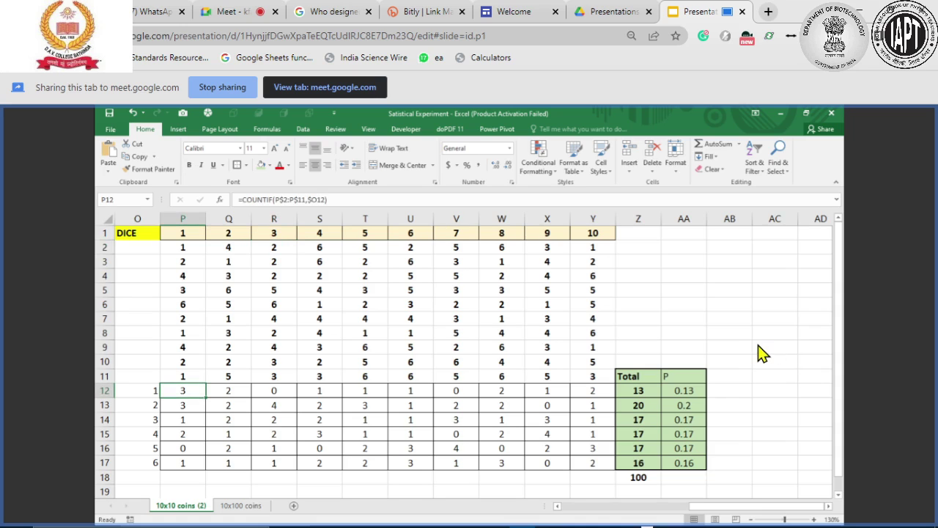
key("Down")
key("Down")
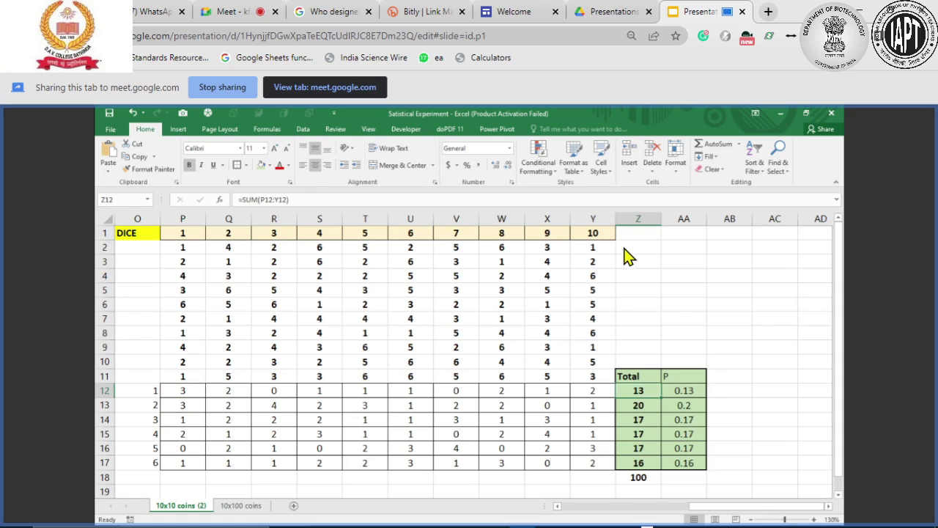
key("Down")
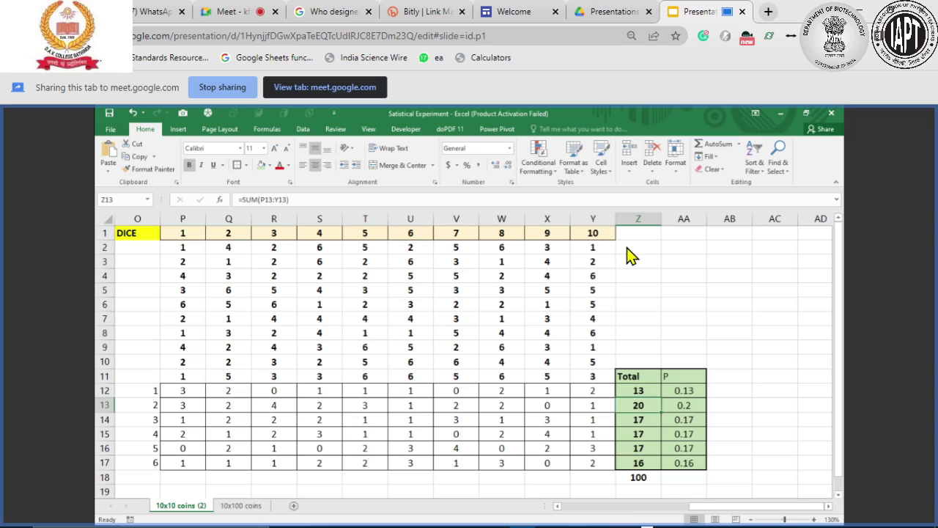
On the 10x100 coins sheet, review the CL12/CL13 COUNTIF formulas and the =SUM(B12:CW12) total of 520.
key("ctrl+Page_Down")
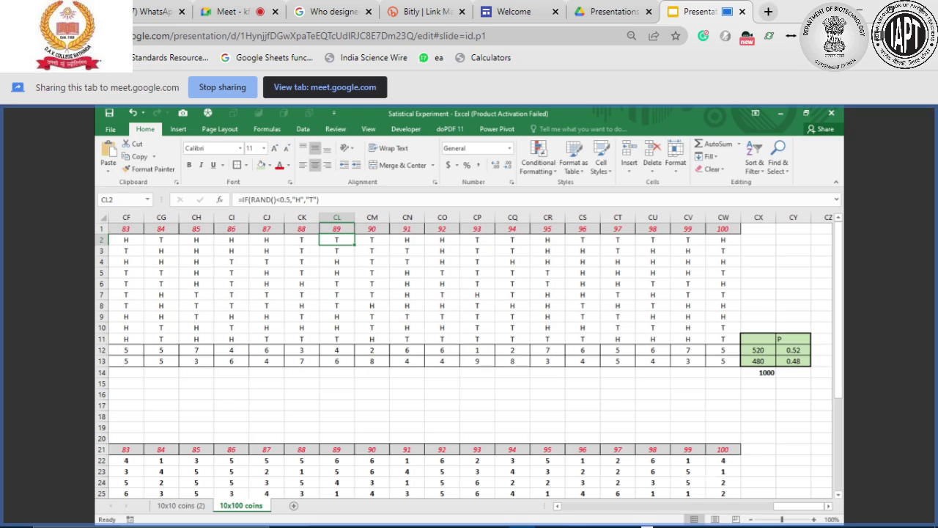
left_click(336, 350)
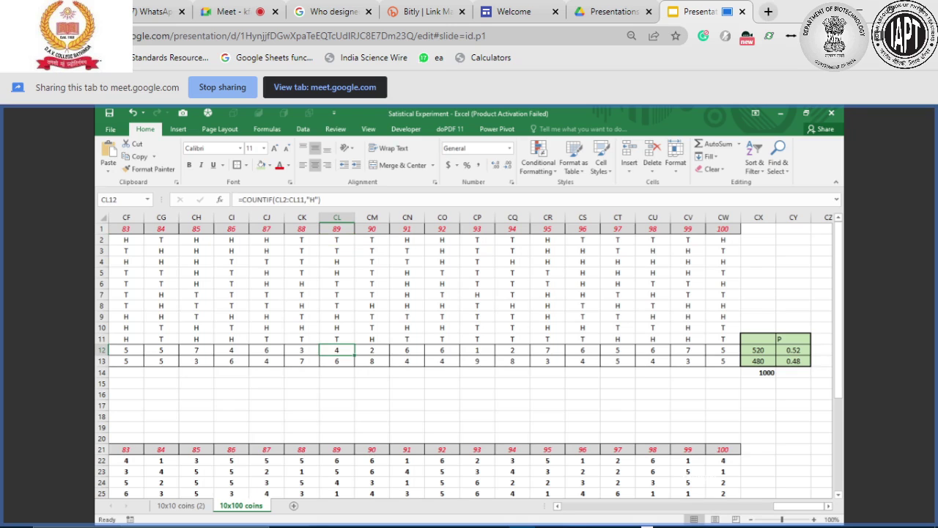
key("Down")
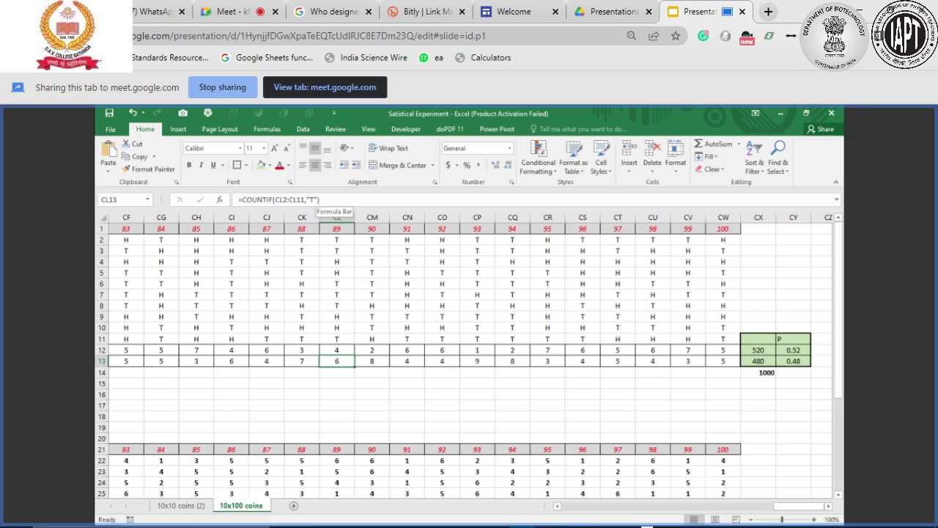
left_click(758, 349)
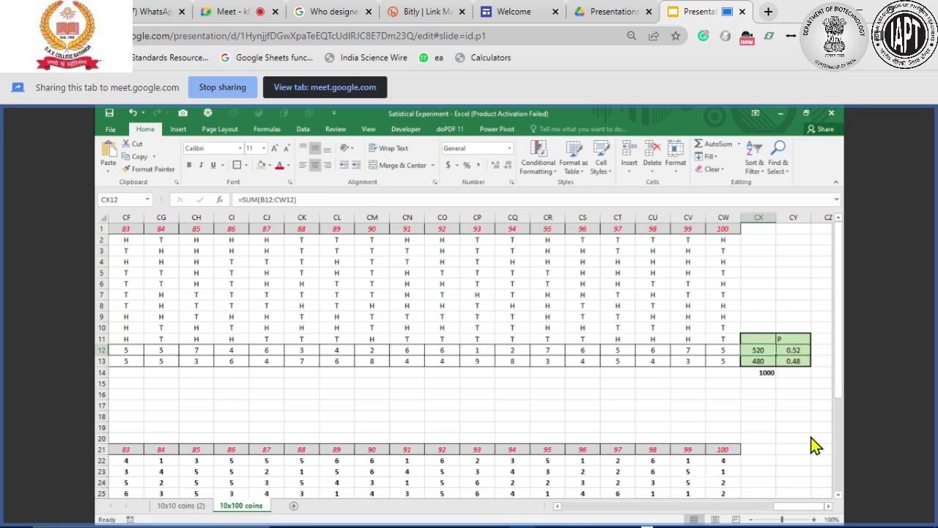
key("ctrl+z")
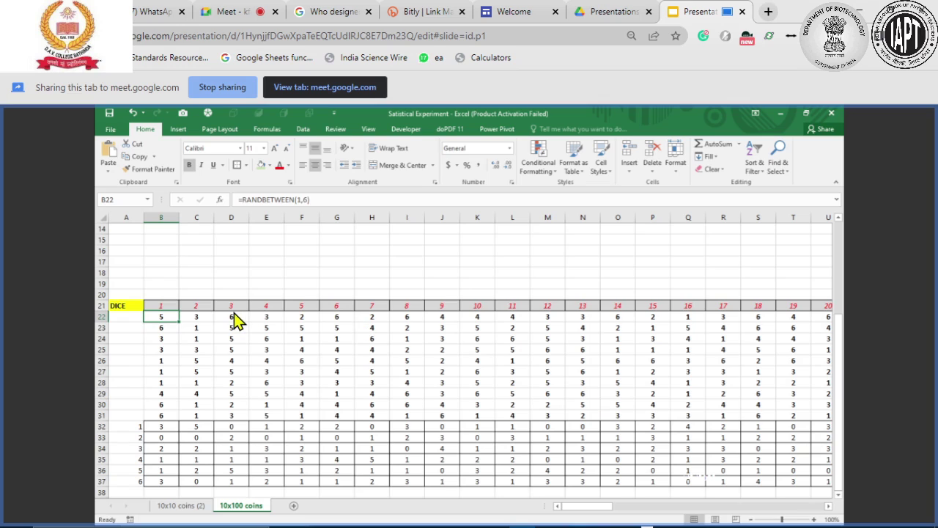
Inspect the first dice face-count formula and the face-1 total of 182.
key("Down")
key("Down")
key("Down")
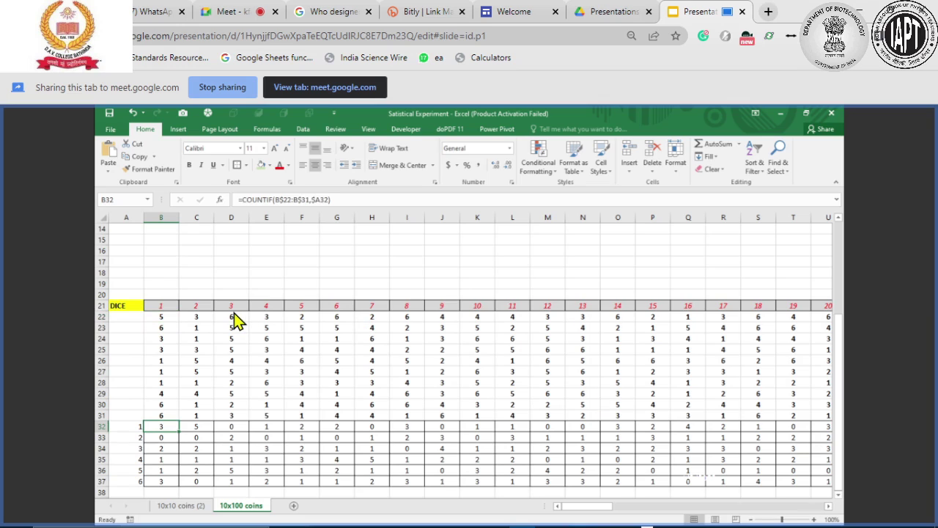
key("ctrl+Right")
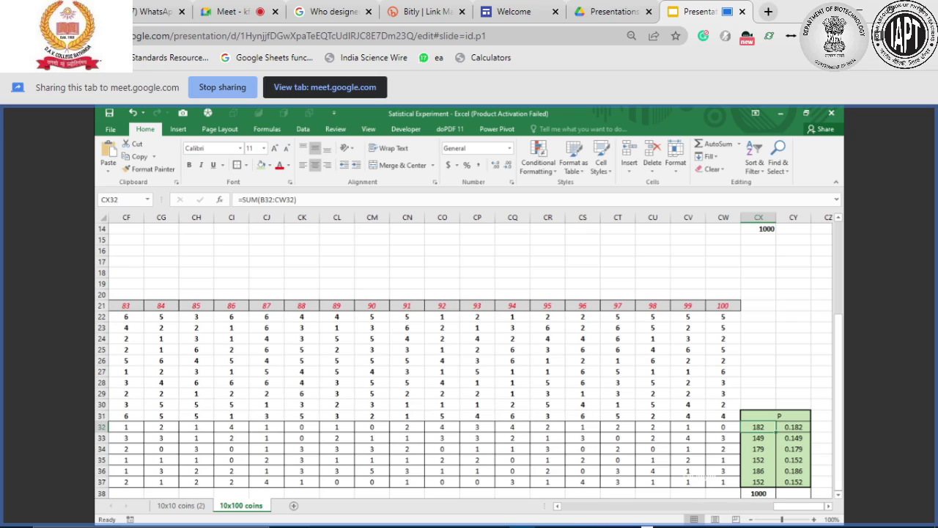
Total the dice probabilities with =SUM(CY32:CY37) in CY38 to confirm 1, then show the Conclusions slide.
left_click(793, 493)
key("alt+equal")
key("ctrl+Return")
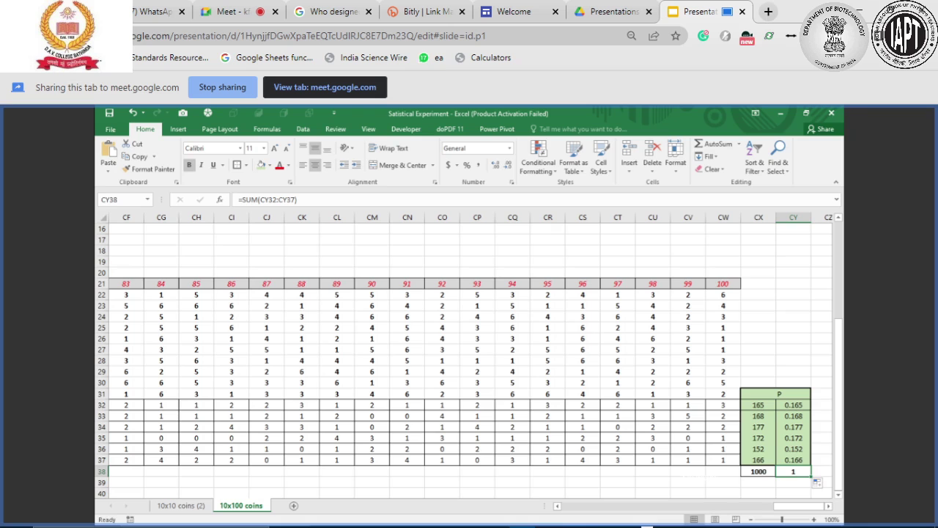
key("alt+Tab")
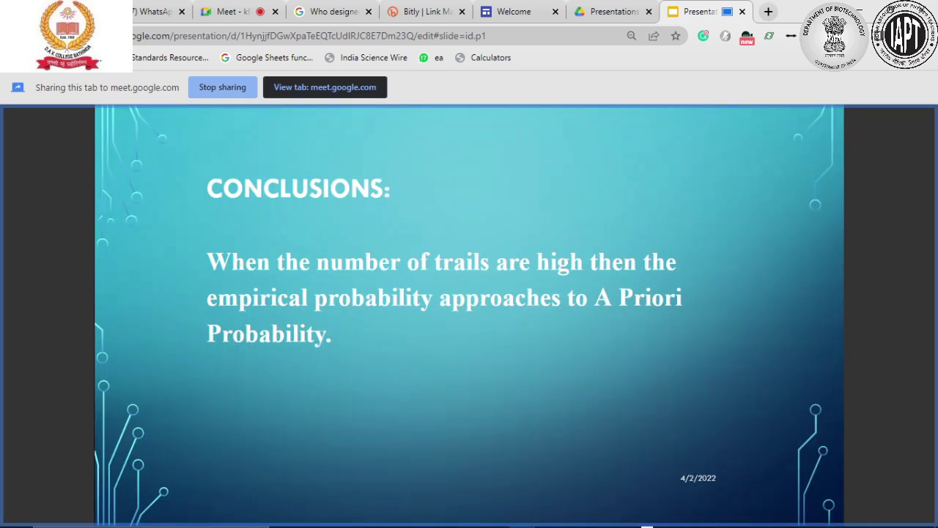